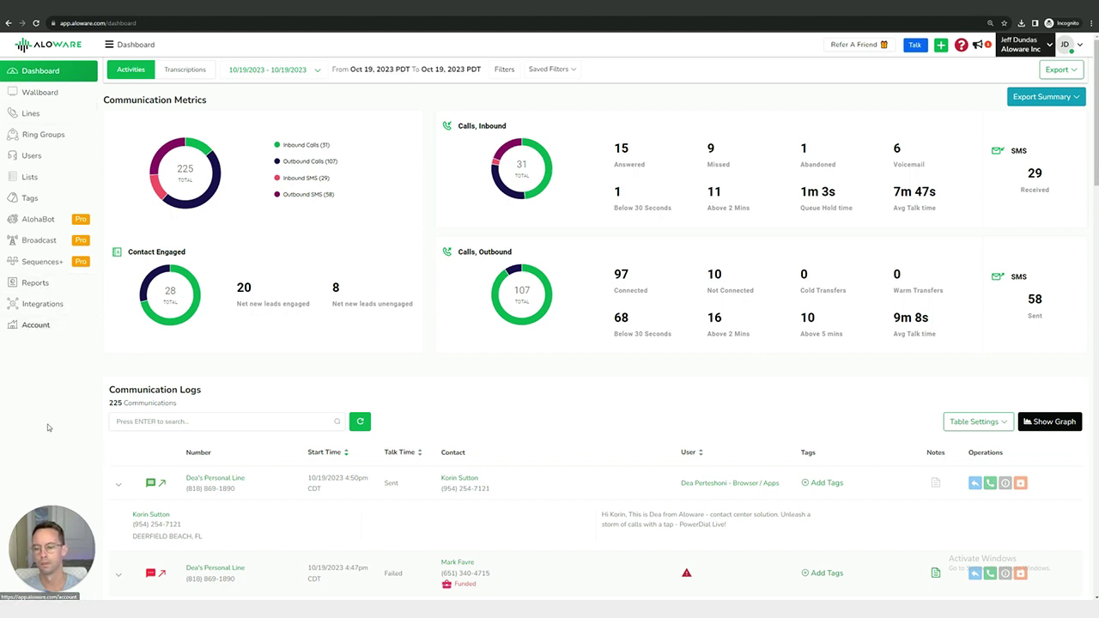
Open the account settings and review the general settings, from the account name and timezone down to the broadcast settings
left_click(55, 325)
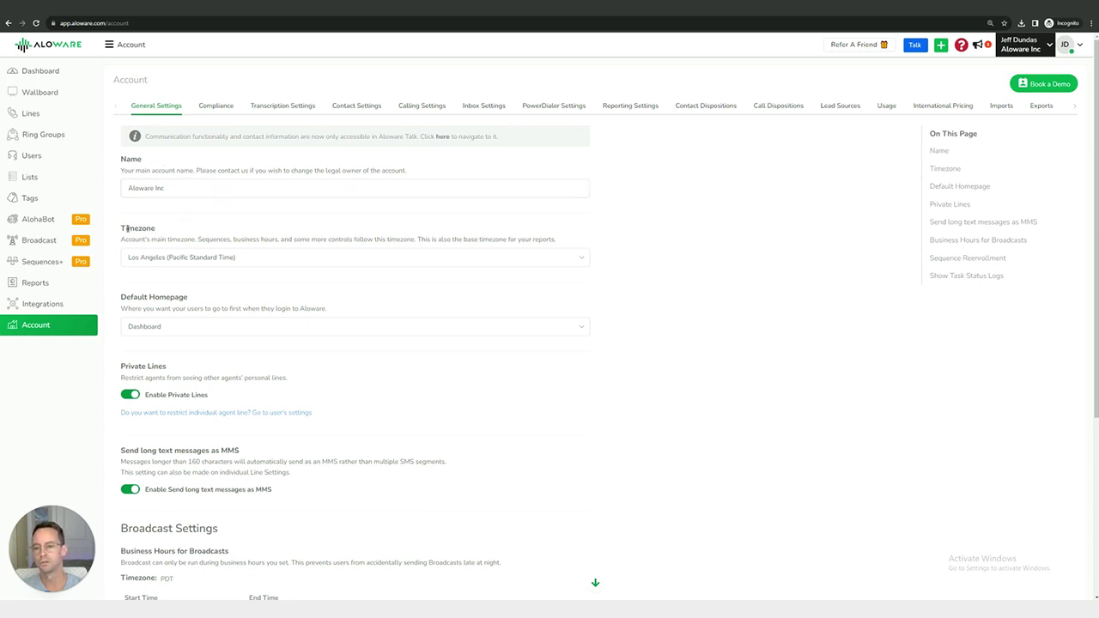
scroll(206, 304, "down", 1)
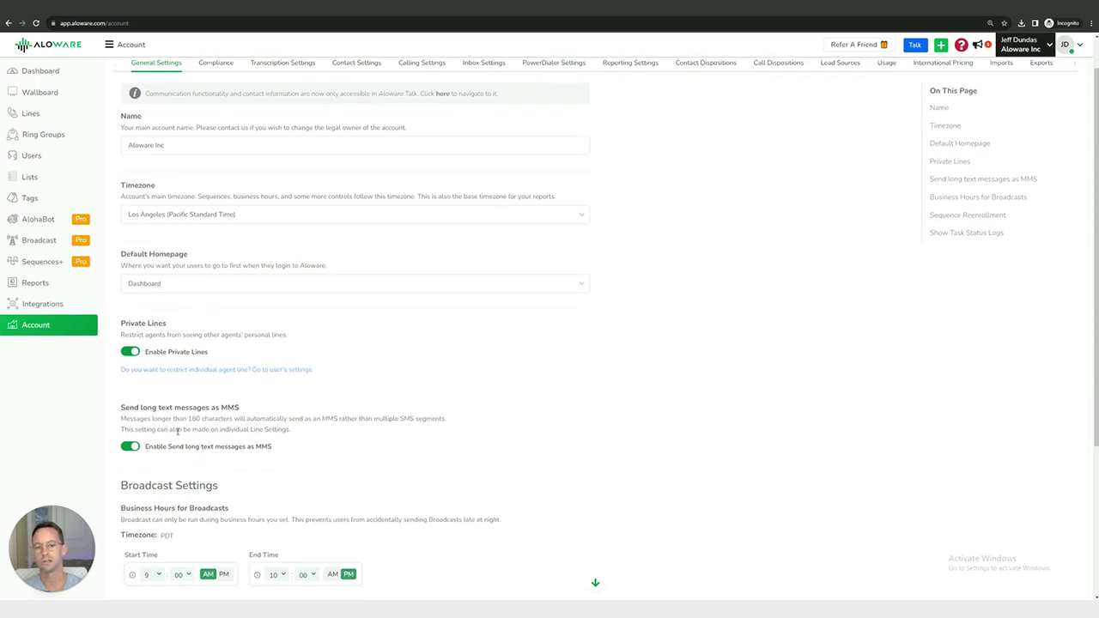
scroll(495, 332, "up", 1)
scroll(495, 333, "up", 1)
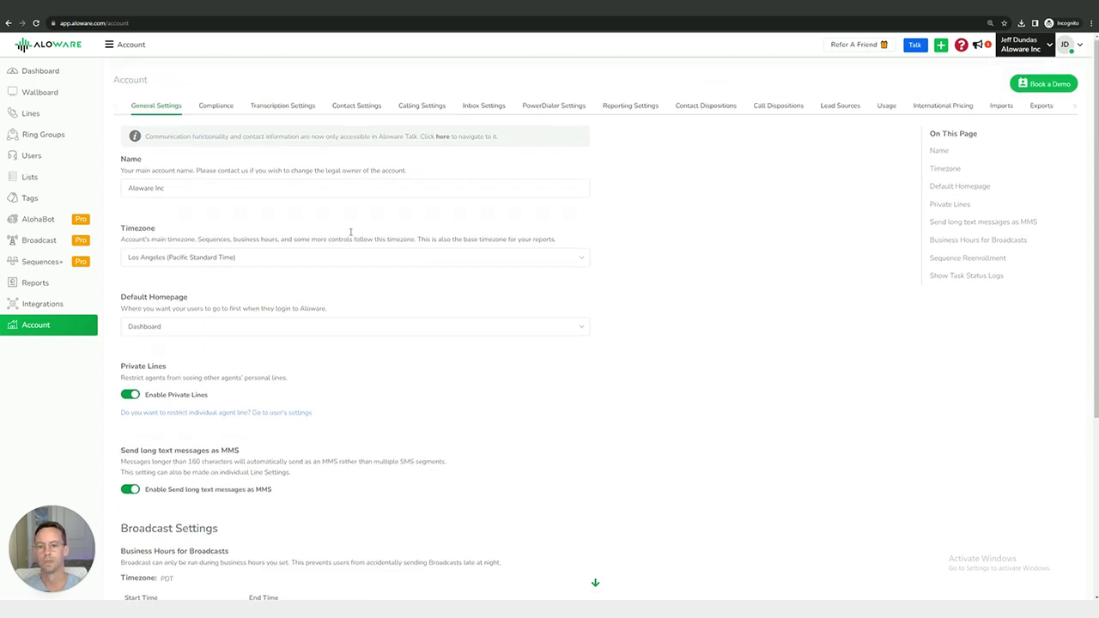
Open the account's compliance settings and review the A2P 10DLC Registration section
left_click(210, 108)
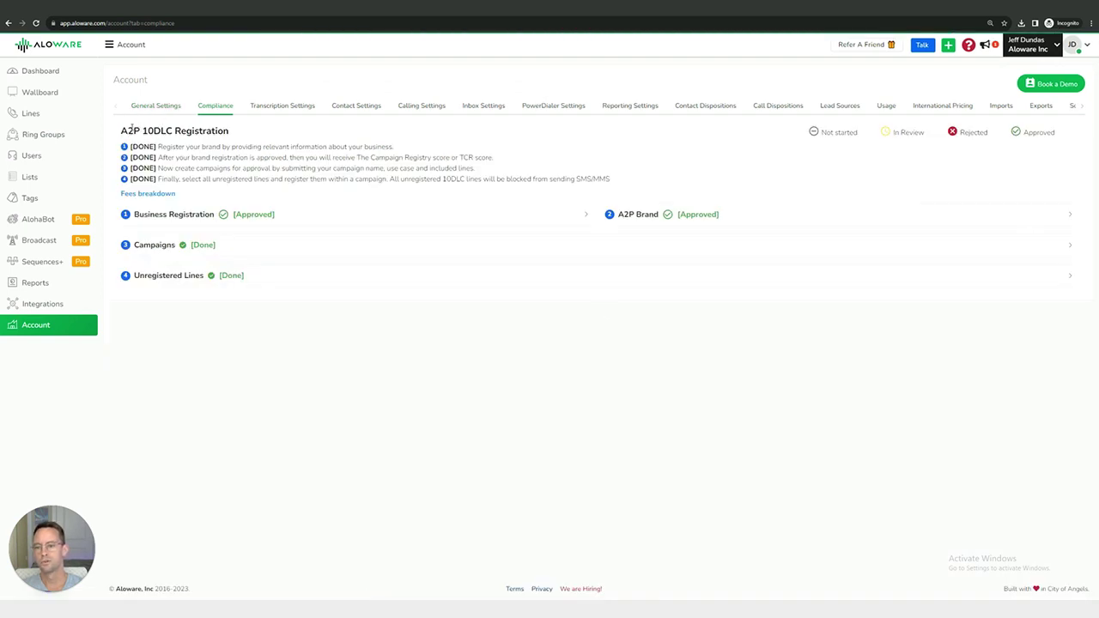
left_click_drag(125, 132, 257, 137)
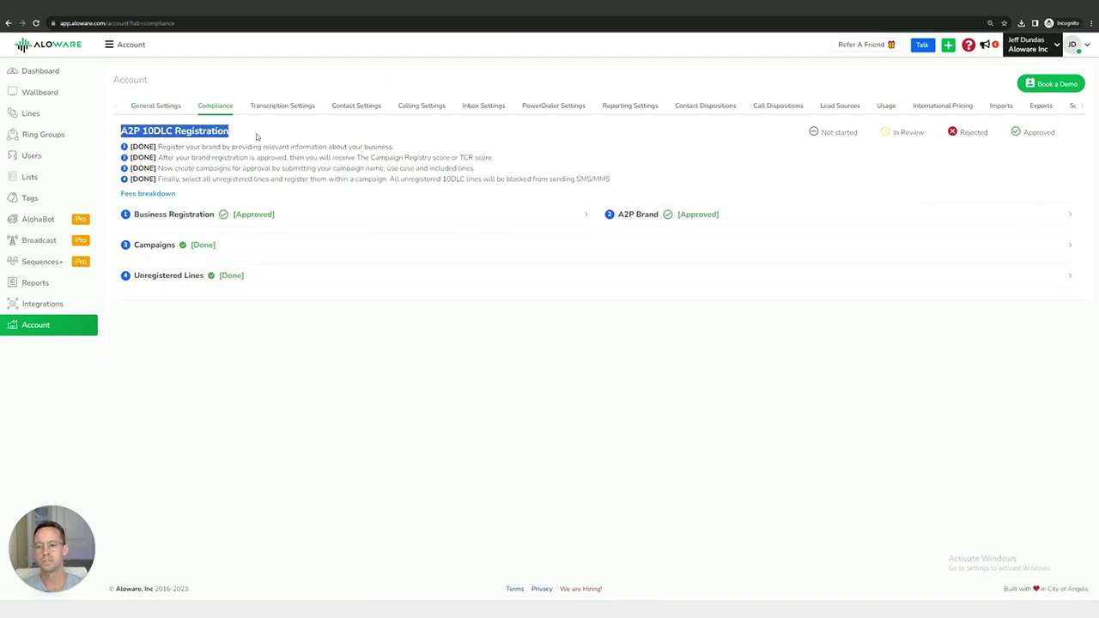
left_click(257, 137)
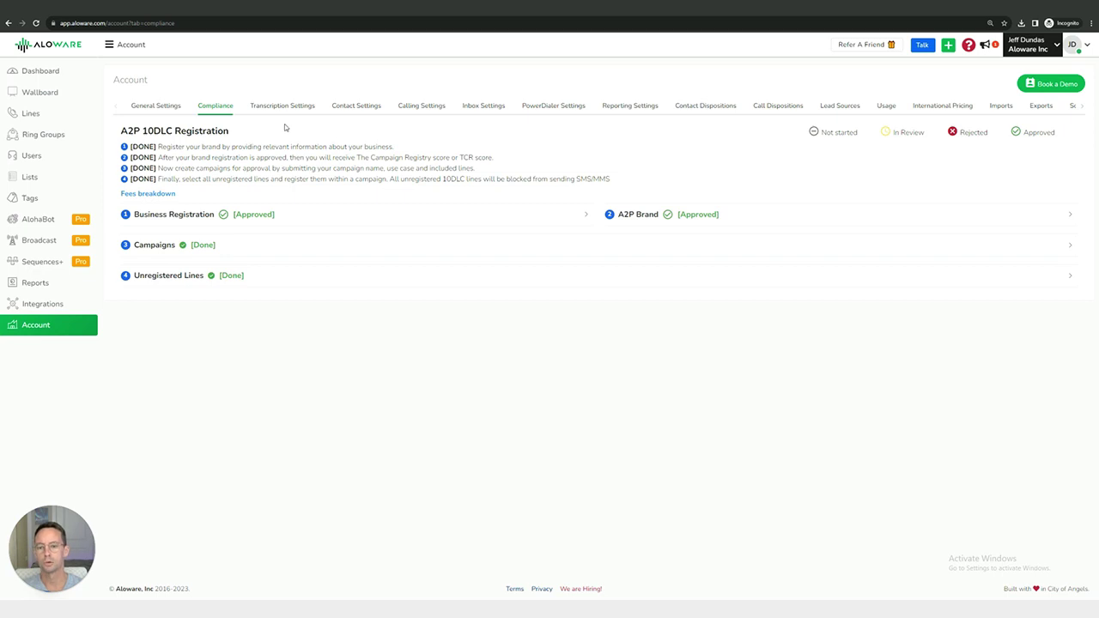
Open the transcription settings and review the call transcription options, especially Minimum Talk-Time
left_click(283, 106)
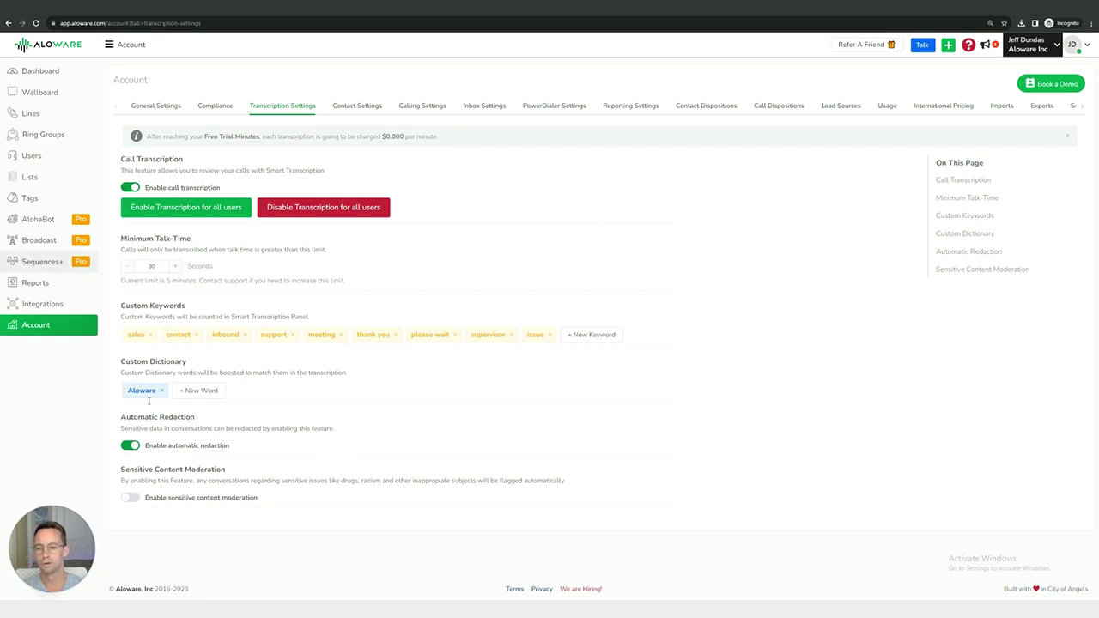
left_click_drag(121, 240, 204, 244)
left_click(204, 244)
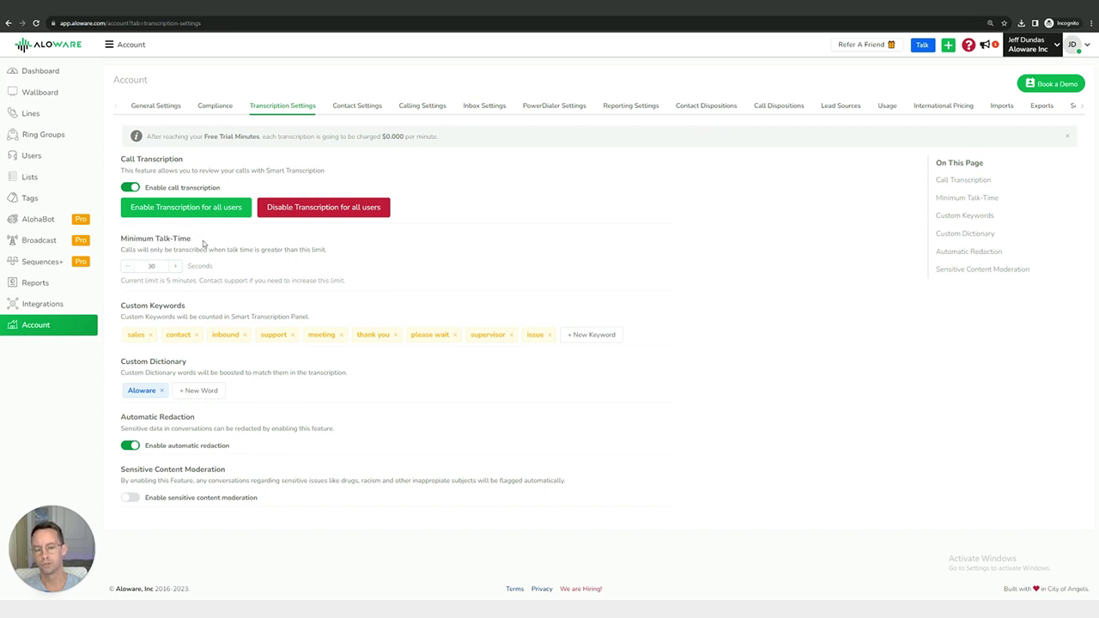
Open the contact settings and review the Lead Recipients option for forwarding incoming leads
left_click(357, 106)
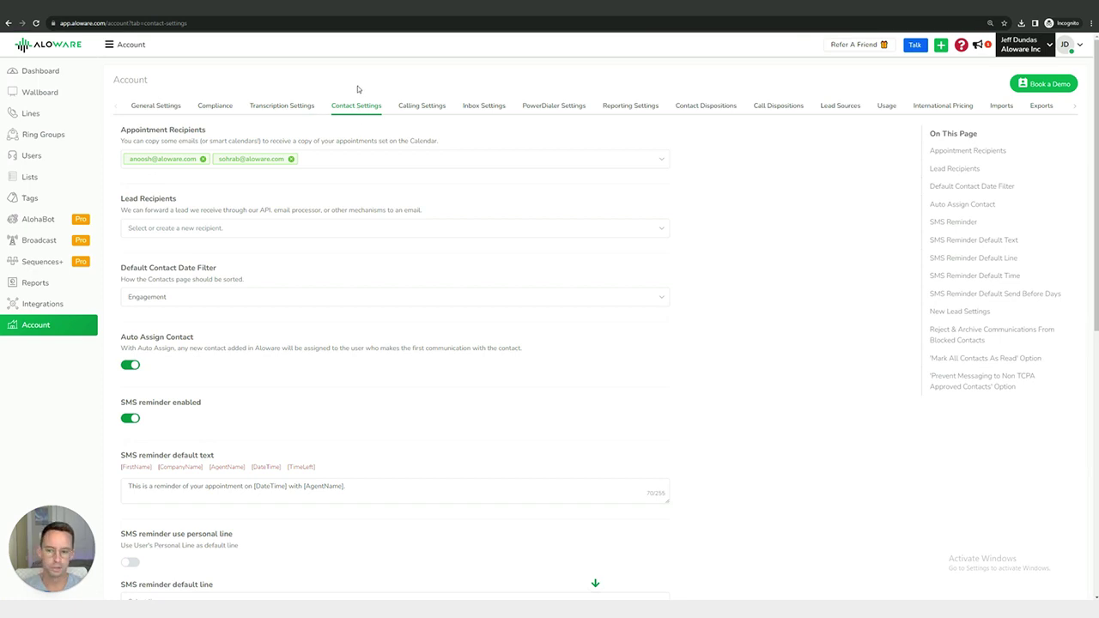
left_click_drag(122, 199, 183, 201)
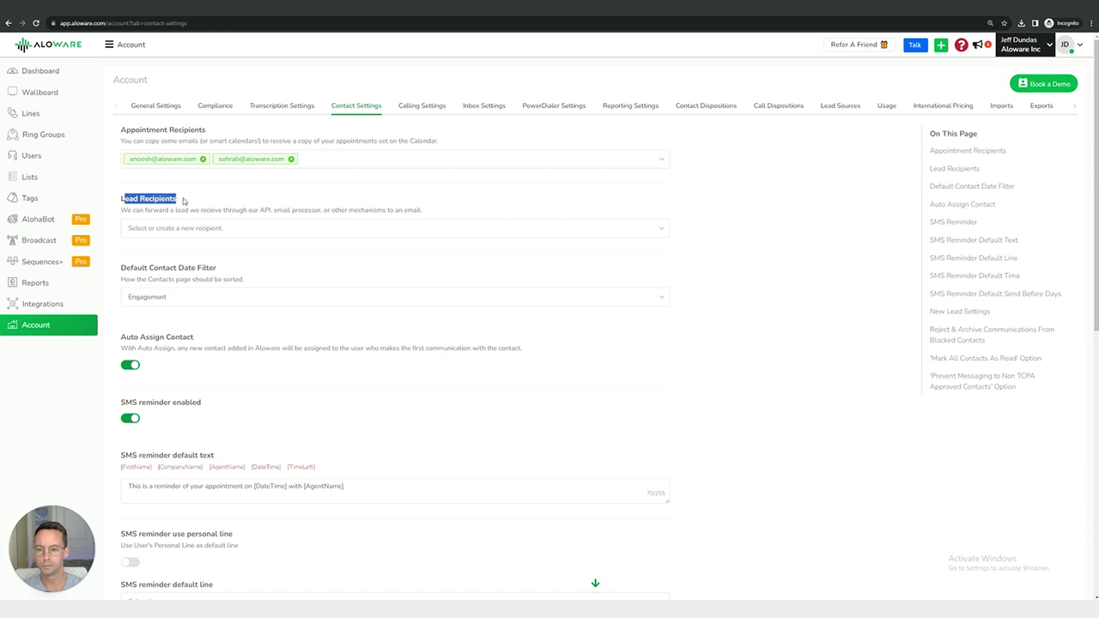
left_click(183, 201)
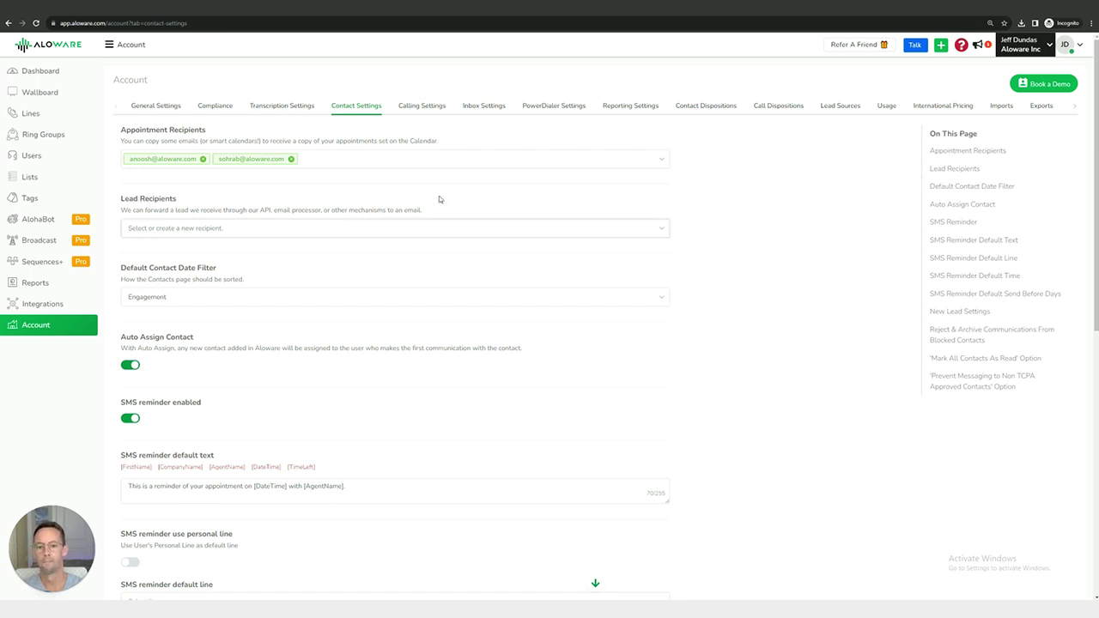
Open the calling settings and examine Wrap Up Duration, Force Wrap Up Settings and Inbound Call Recordings
left_click(421, 108)
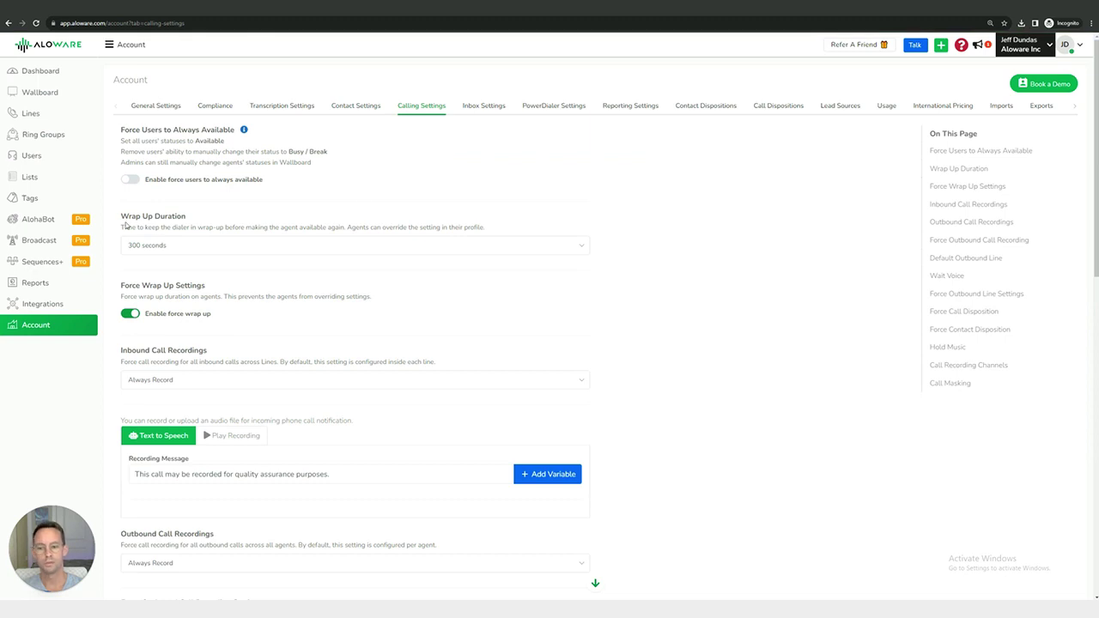
left_click_drag(209, 220, 120, 218)
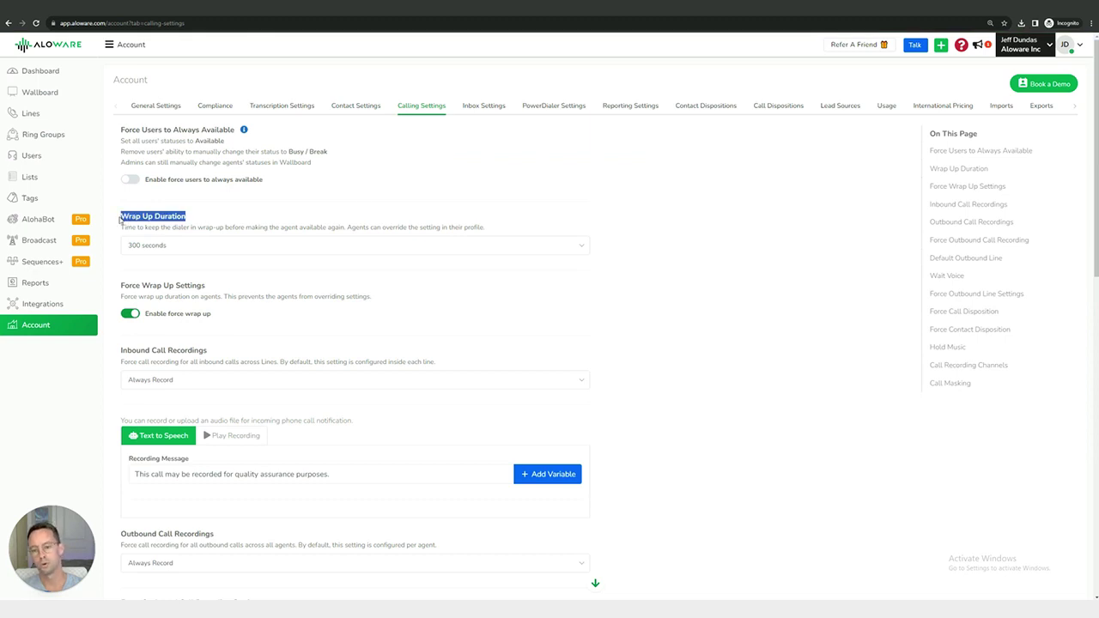
left_click(241, 217)
left_click_drag(122, 285, 230, 287)
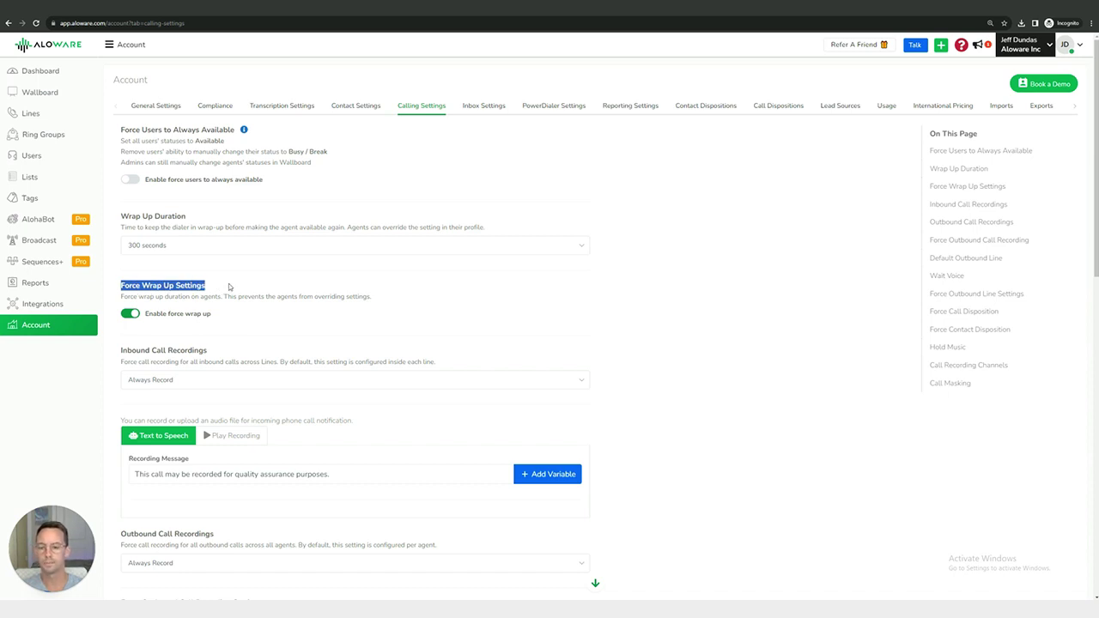
left_click_drag(148, 332, 150, 321)
left_click(182, 323)
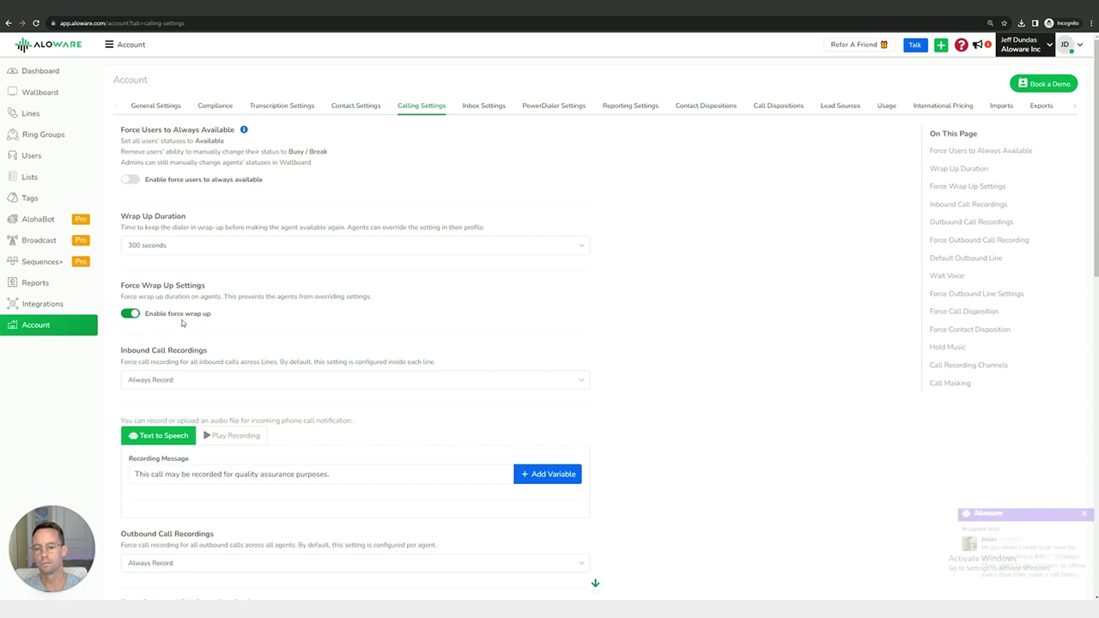
scroll(182, 323, "down", 1)
left_click_drag(121, 266, 219, 271)
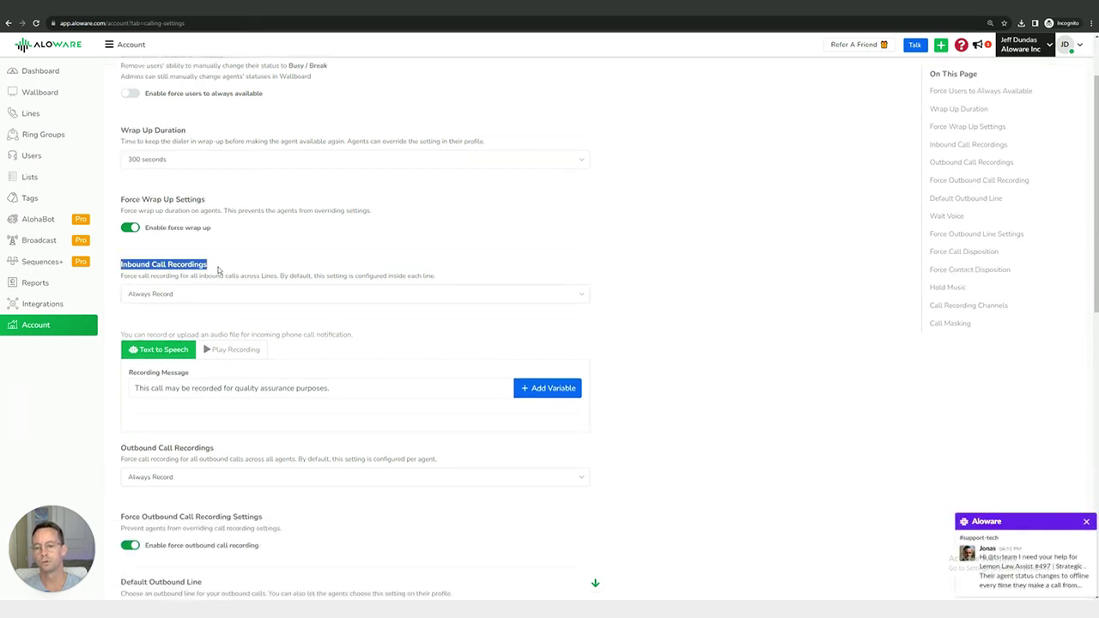
left_click(216, 270)
scroll(219, 304, "up", 2)
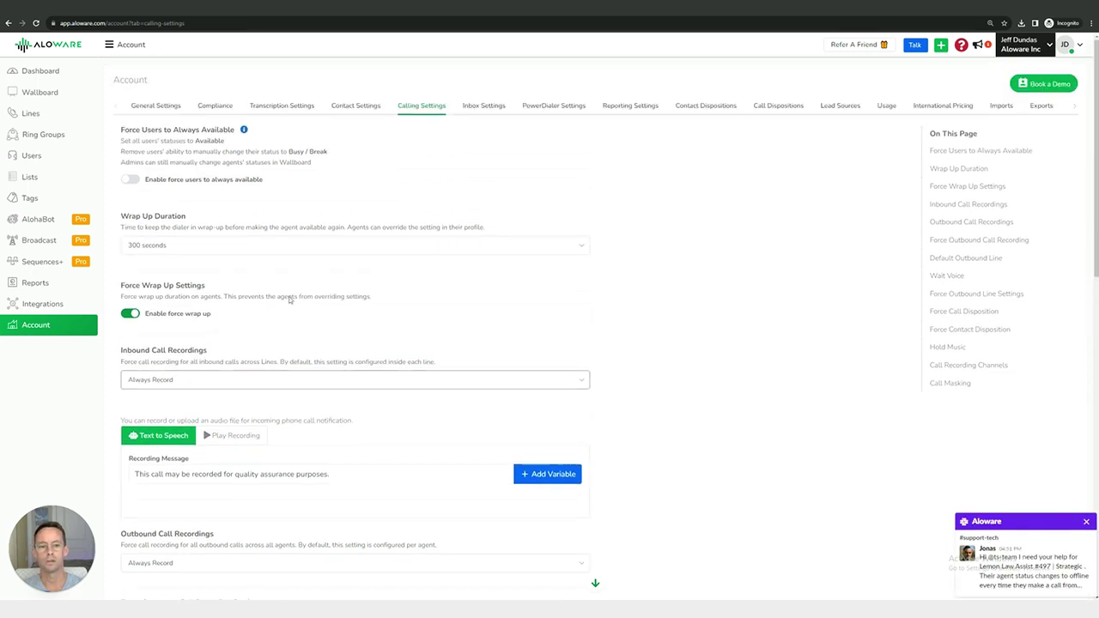
Open the inbox settings and review the Company Wide Inbox Filters for calls and messages
left_click(482, 106)
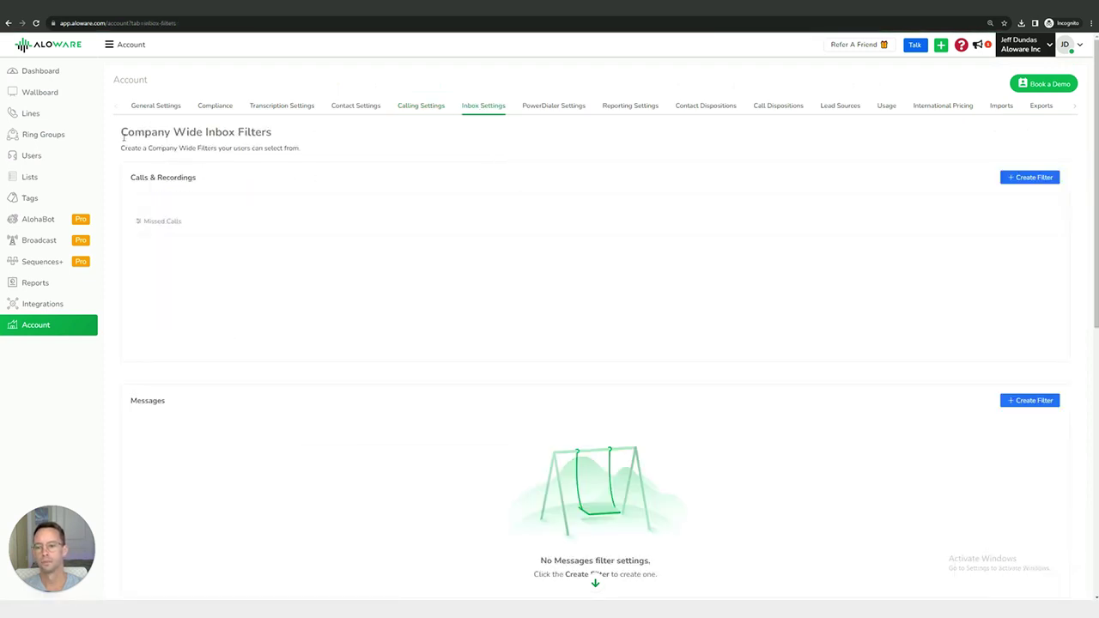
left_click_drag(120, 132, 291, 140)
left_click(292, 140)
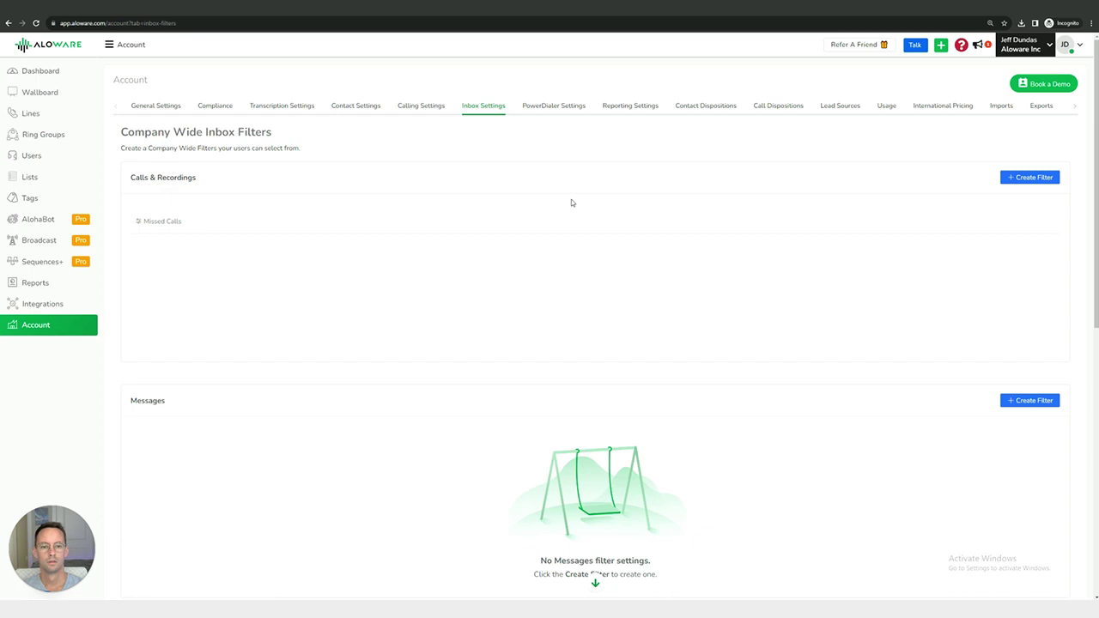
Review the PowerDialer settings, and examine the Default Report Period option in the reporting settings
left_click(553, 106)
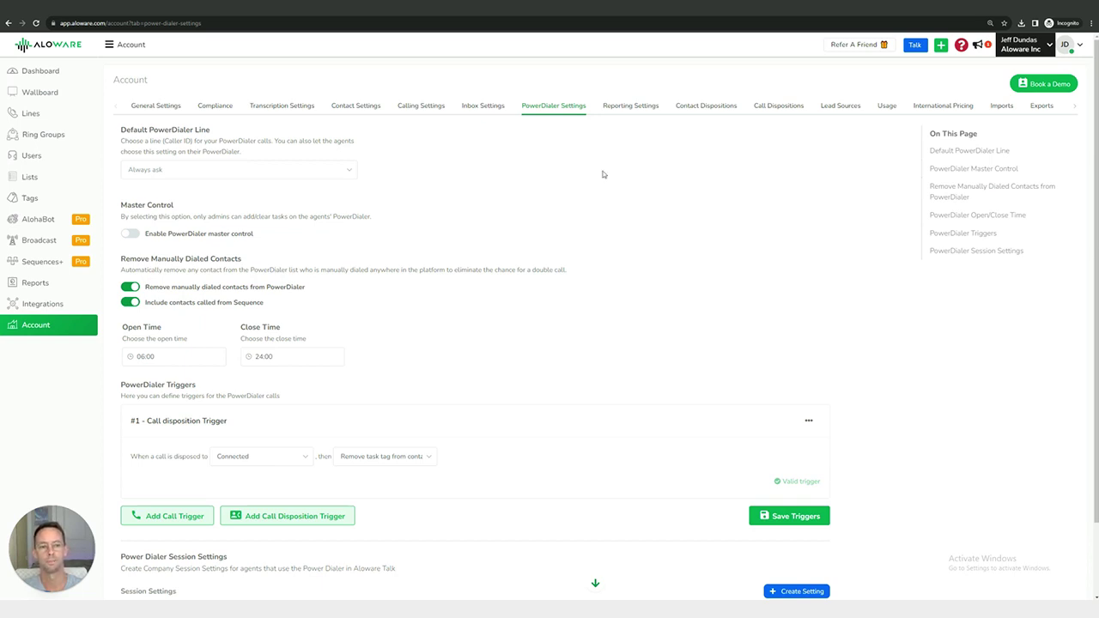
left_click(631, 107)
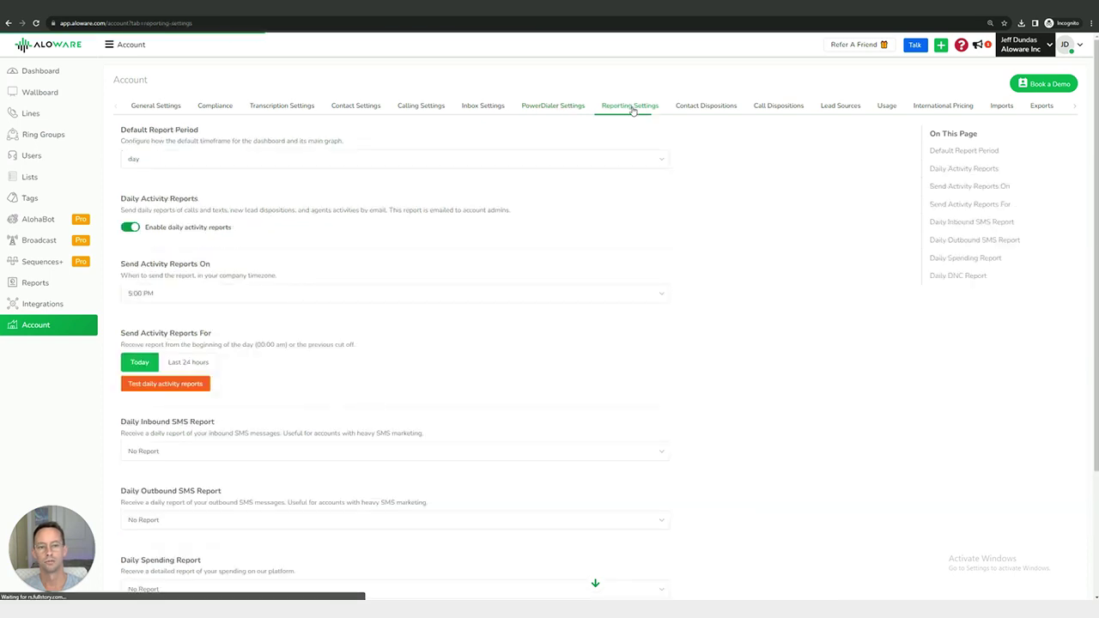
left_click_drag(118, 133, 228, 130)
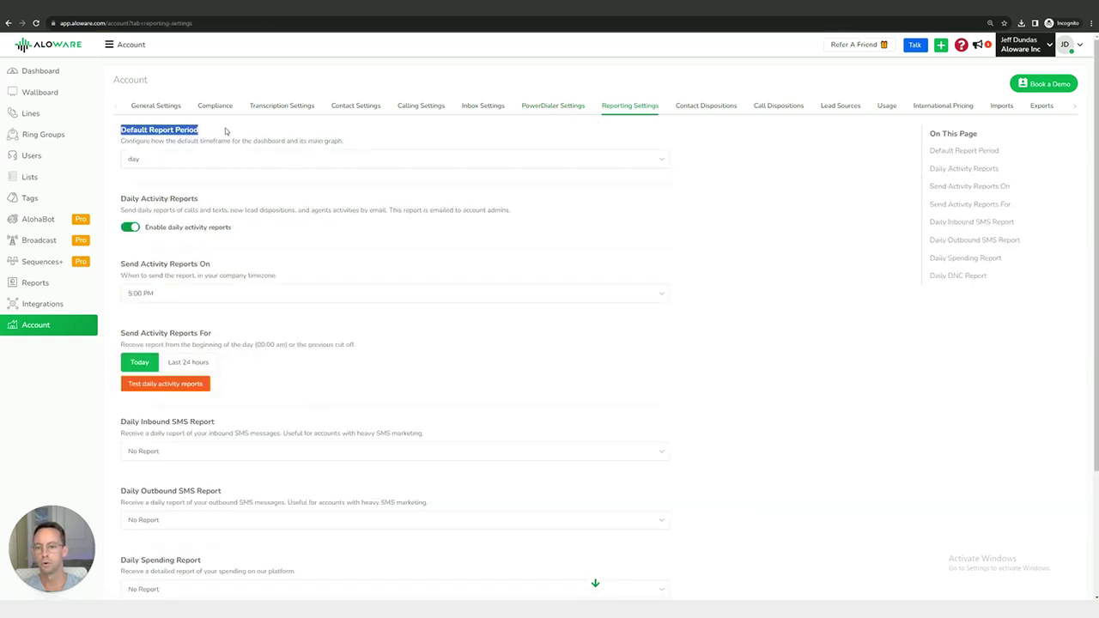
left_click(226, 131)
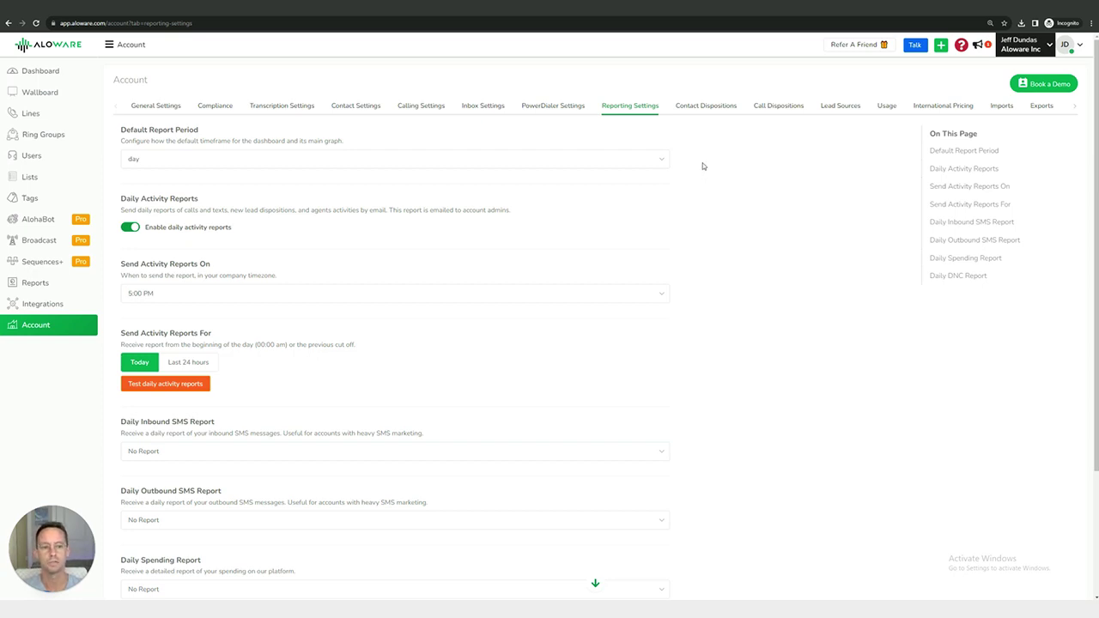
Review the account's lists of contact dispositions, call dispositions and lead sources
left_click(705, 108)
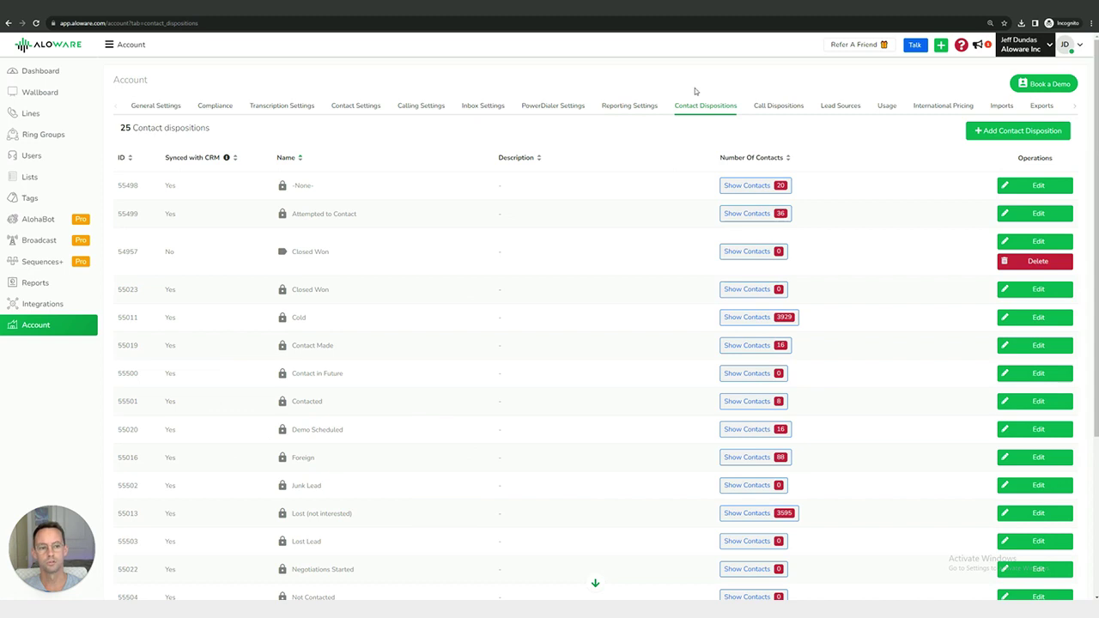
left_click(773, 107)
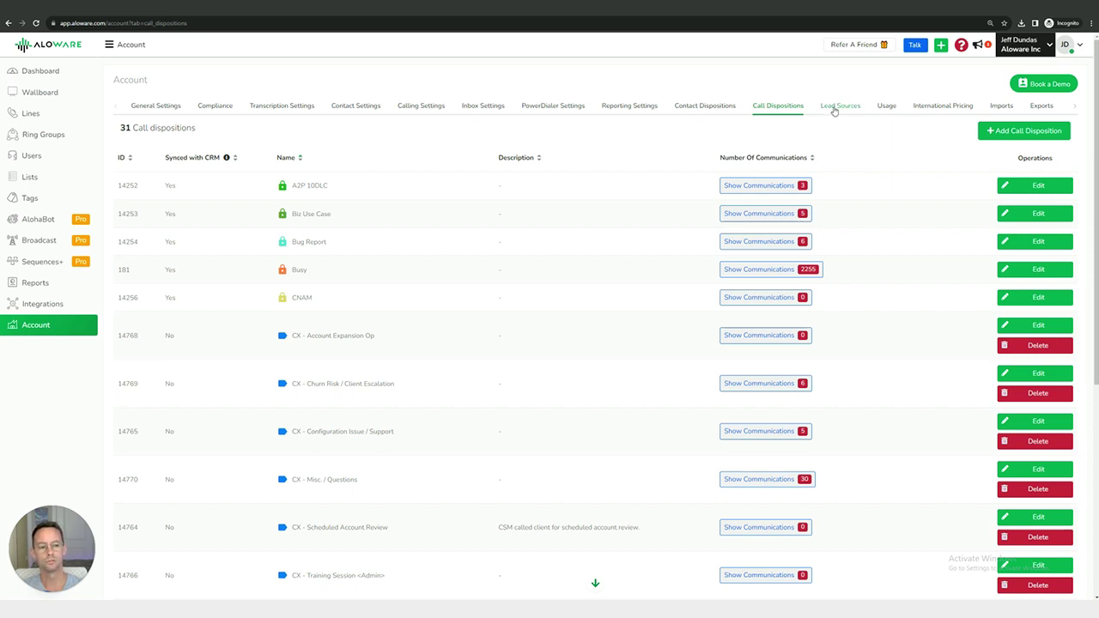
left_click(833, 111)
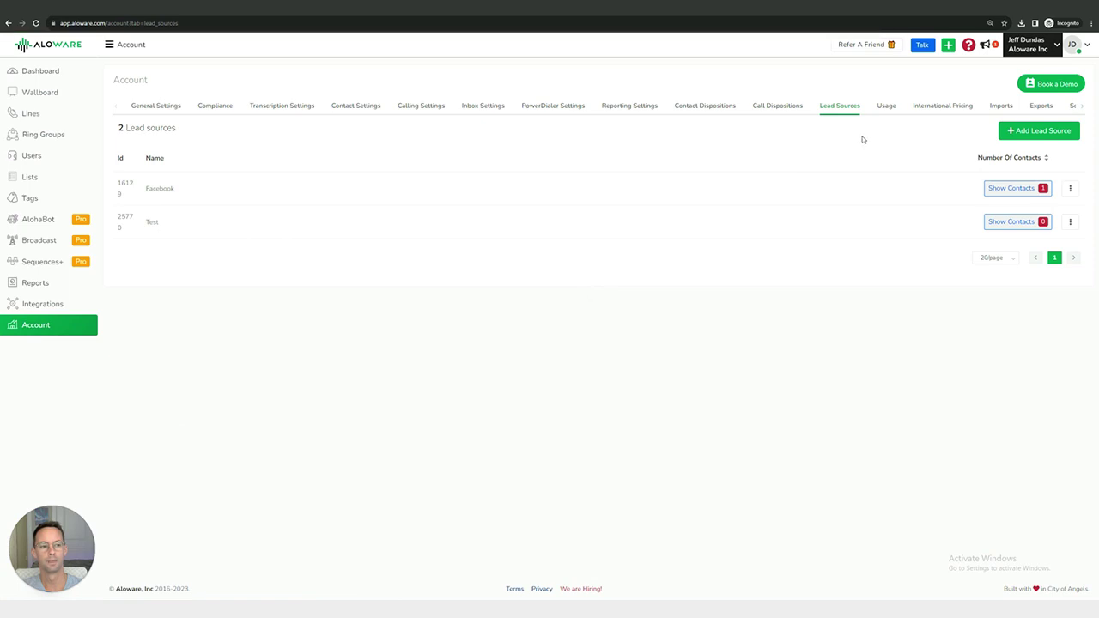
Open the account usage overview and examine the plan allowances, the cost chart and the usage history
left_click(886, 107)
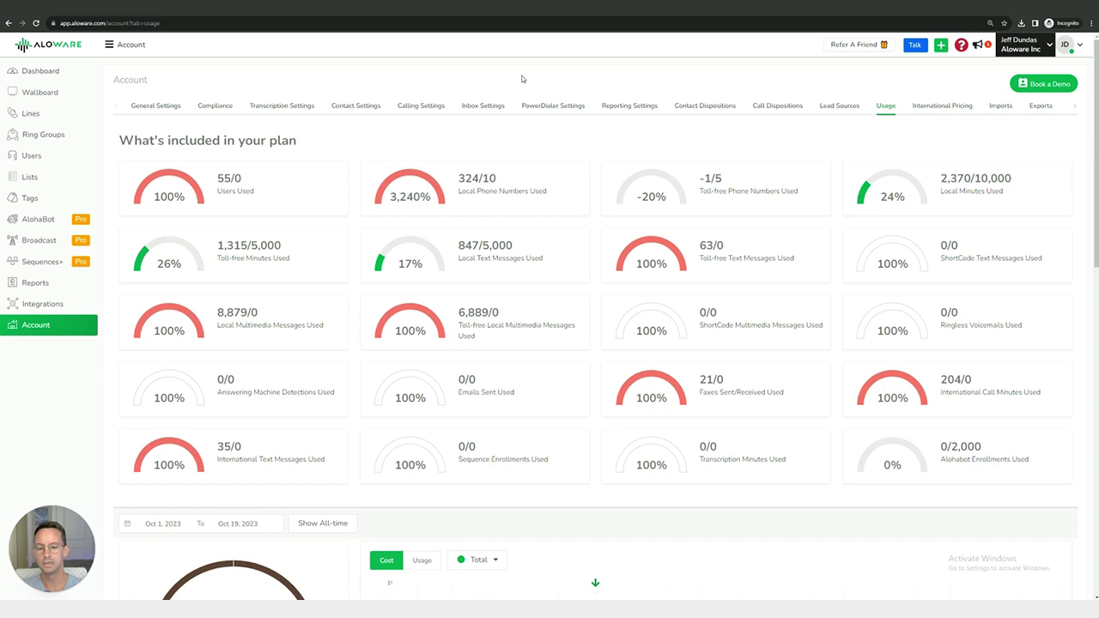
left_click_drag(109, 144, 321, 142)
left_click(321, 142)
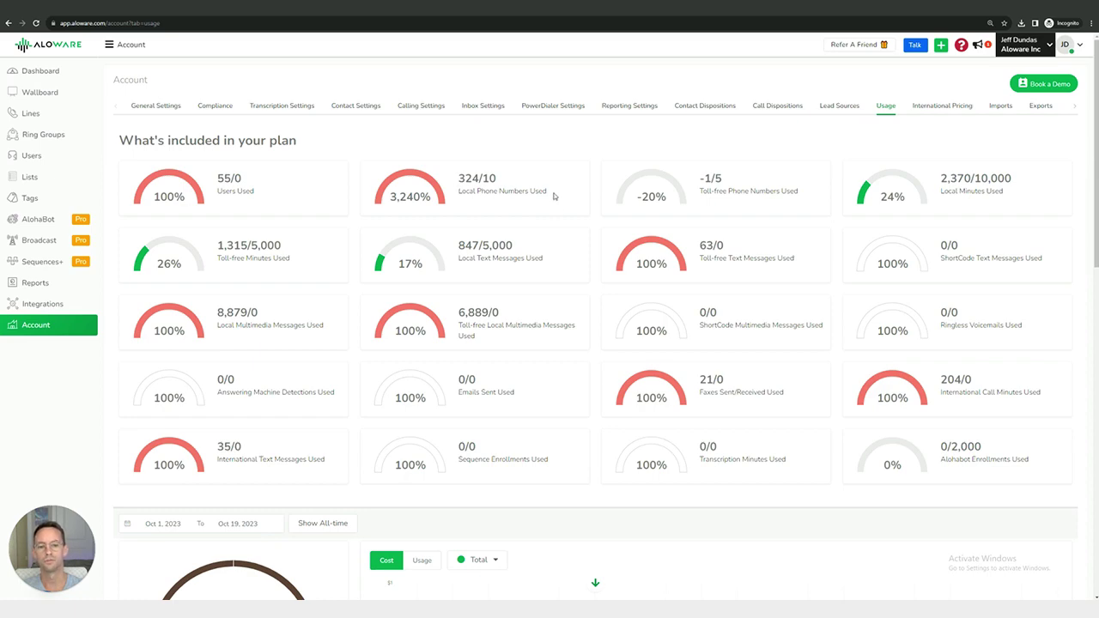
left_click_drag(554, 196, 451, 197)
left_click(508, 141)
scroll(465, 212, "down", 2)
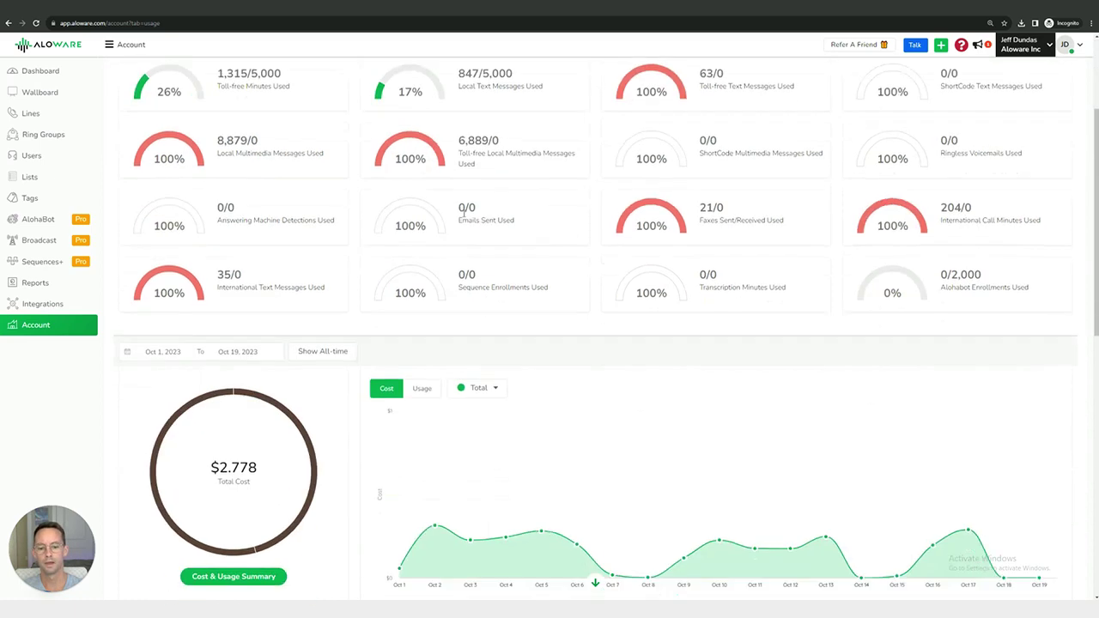
scroll(455, 266, "down", 3)
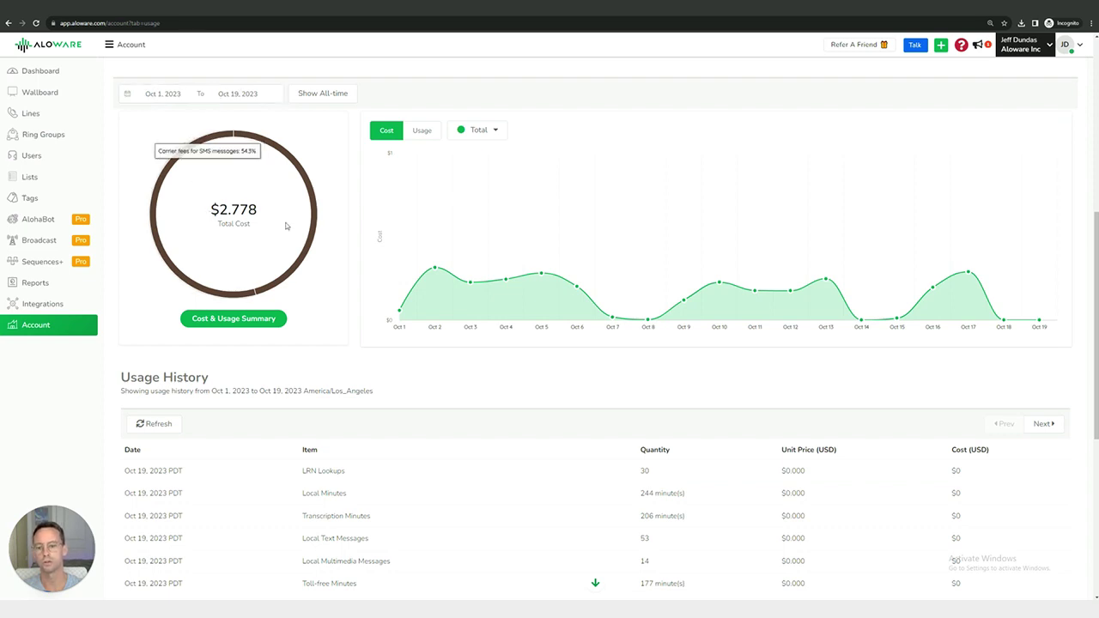
scroll(703, 209, "up", 3)
scroll(703, 210, "up", 2)
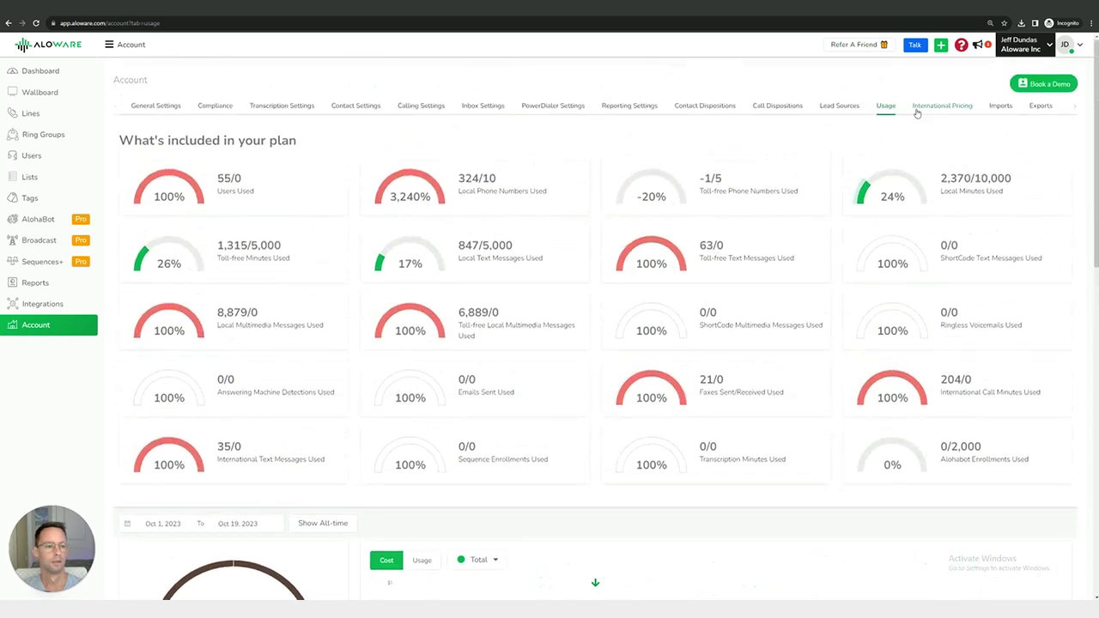
Open the international pricing section and review its Call Rates and SMS Rates areas
left_click(940, 110)
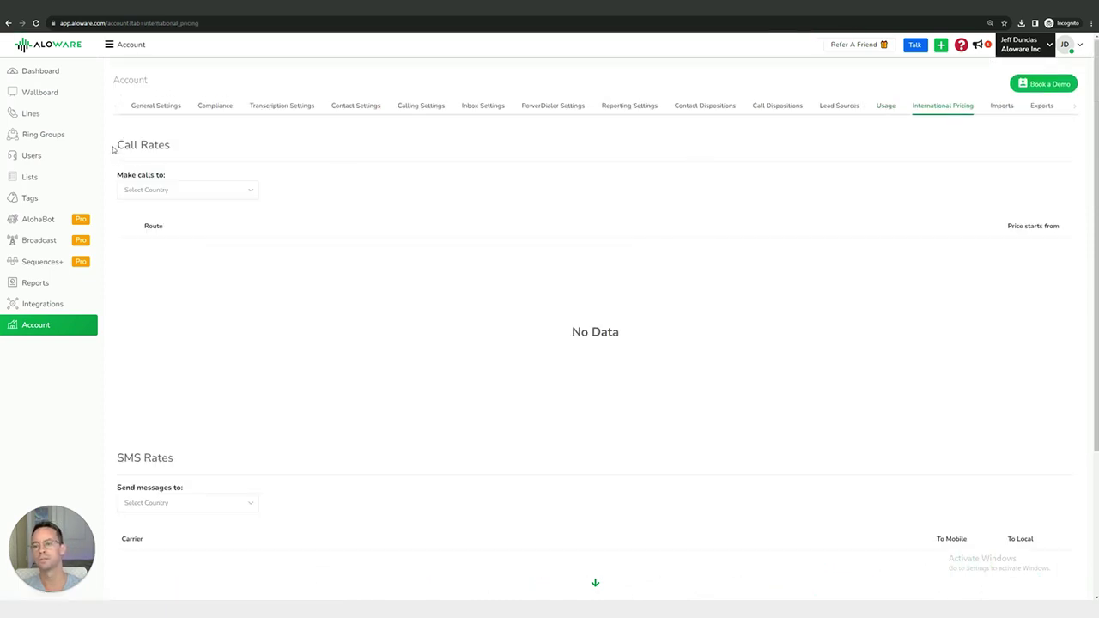
left_click_drag(115, 147, 184, 152)
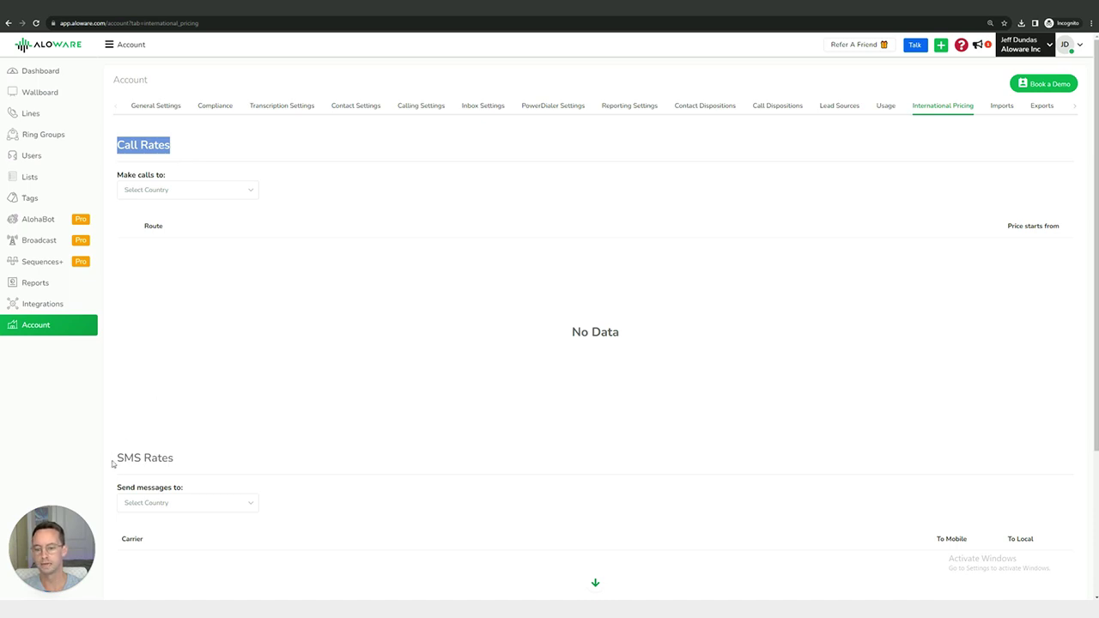
left_click_drag(114, 457, 199, 465)
left_click(199, 466)
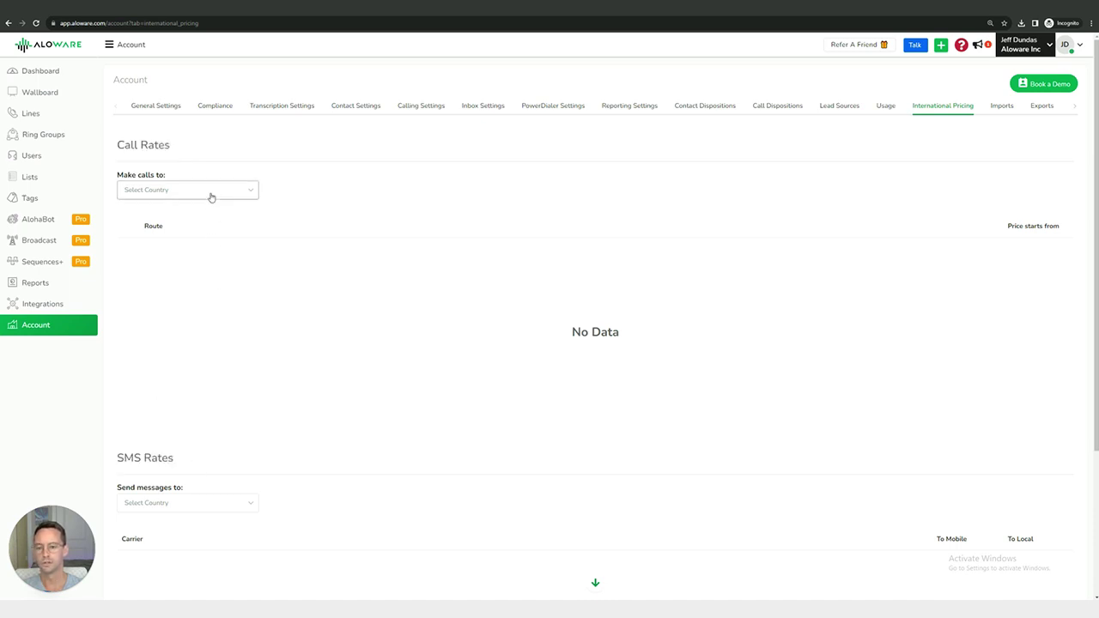
Look up the international call rates for Aland Islands, and point out the SMS Rates section
left_click(252, 192)
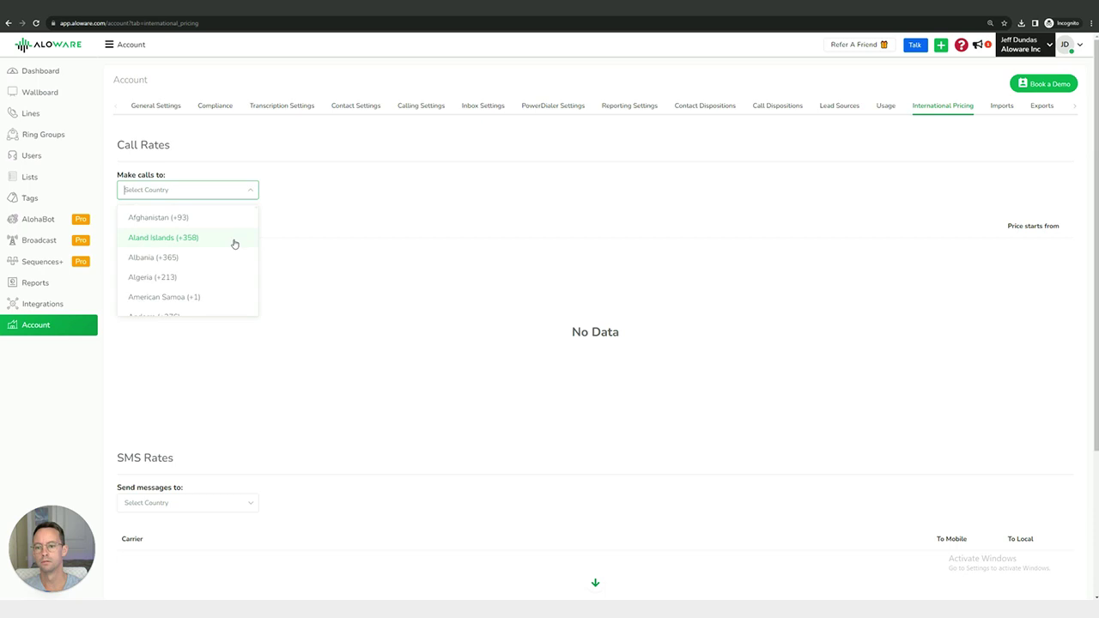
scroll(189, 232, "down", 2)
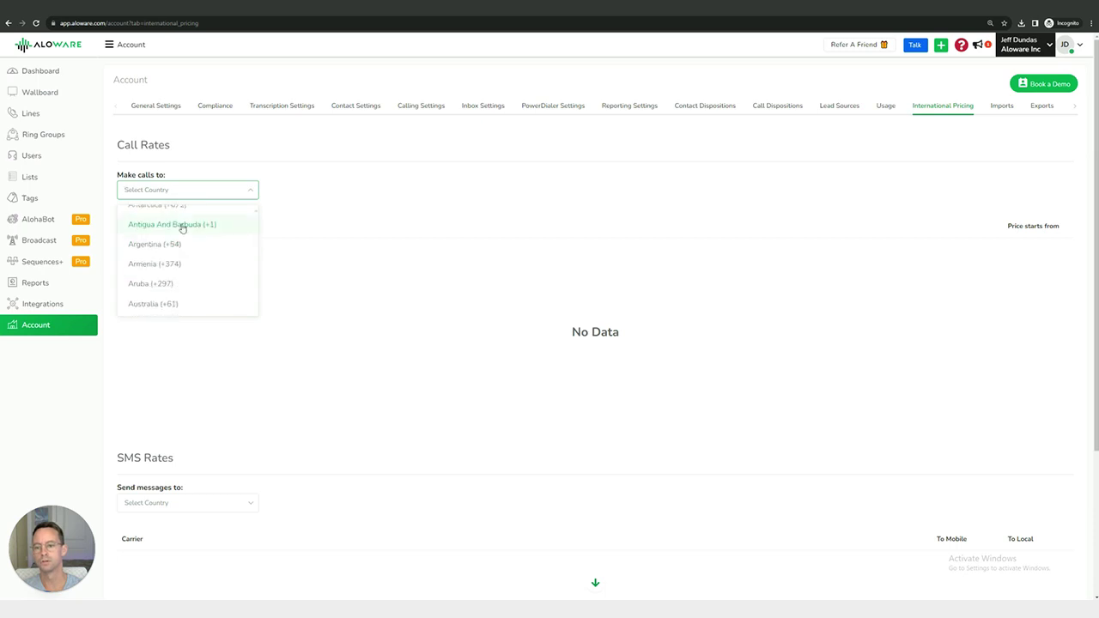
left_click(231, 249)
left_click(187, 196)
scroll(184, 245, "up", 3)
left_click(184, 240)
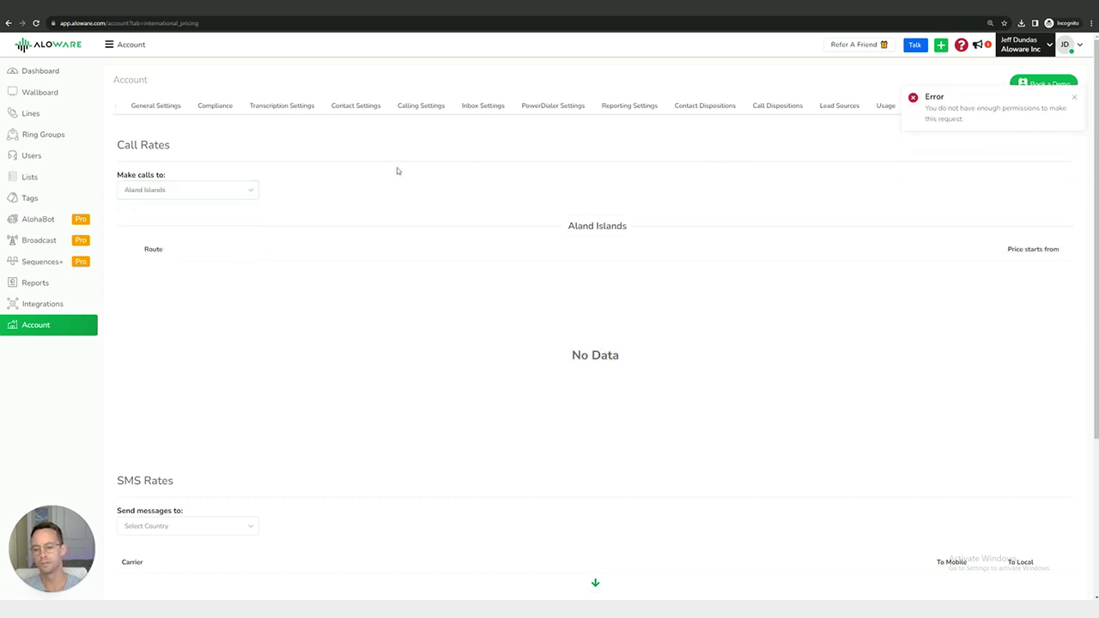
left_click_drag(114, 479, 203, 484)
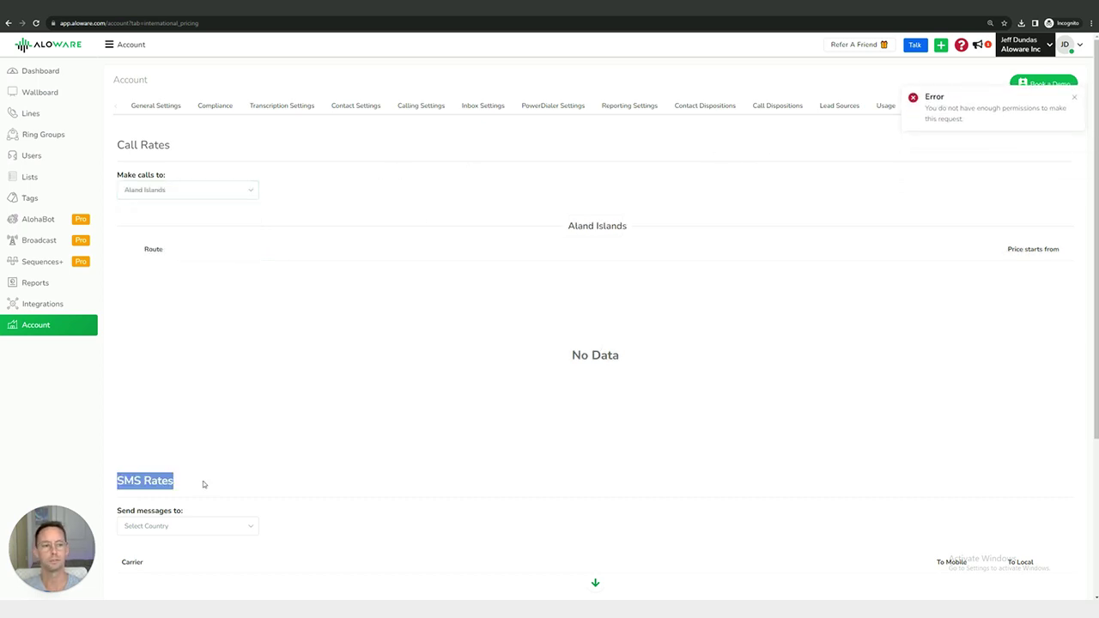
Review the account's history of contact imports and its list of requested exports
left_click(1001, 106)
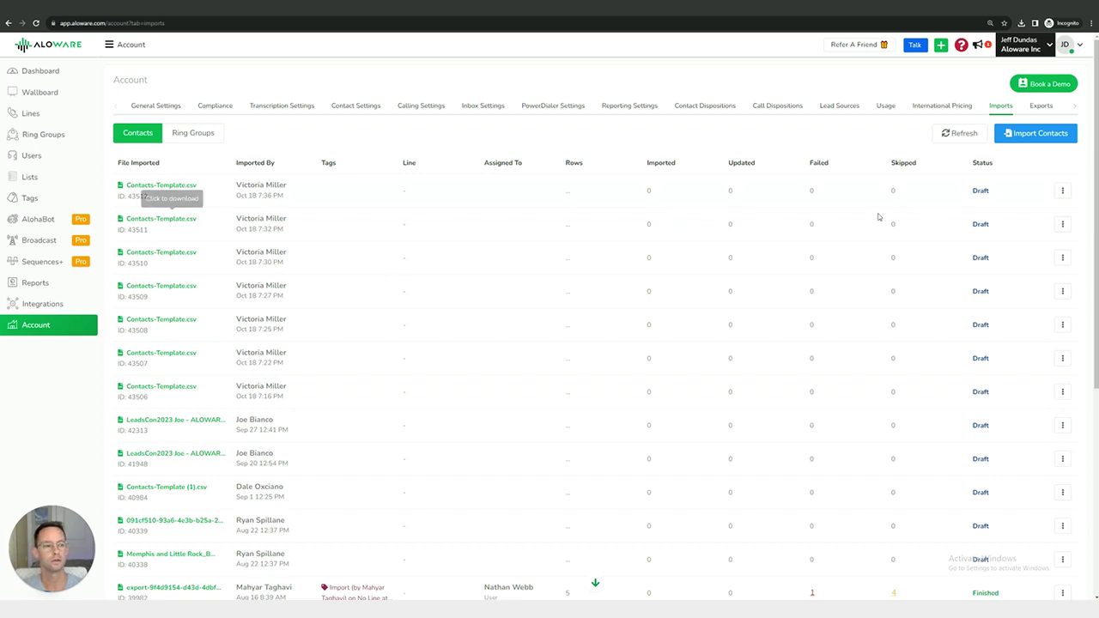
left_click(1032, 105)
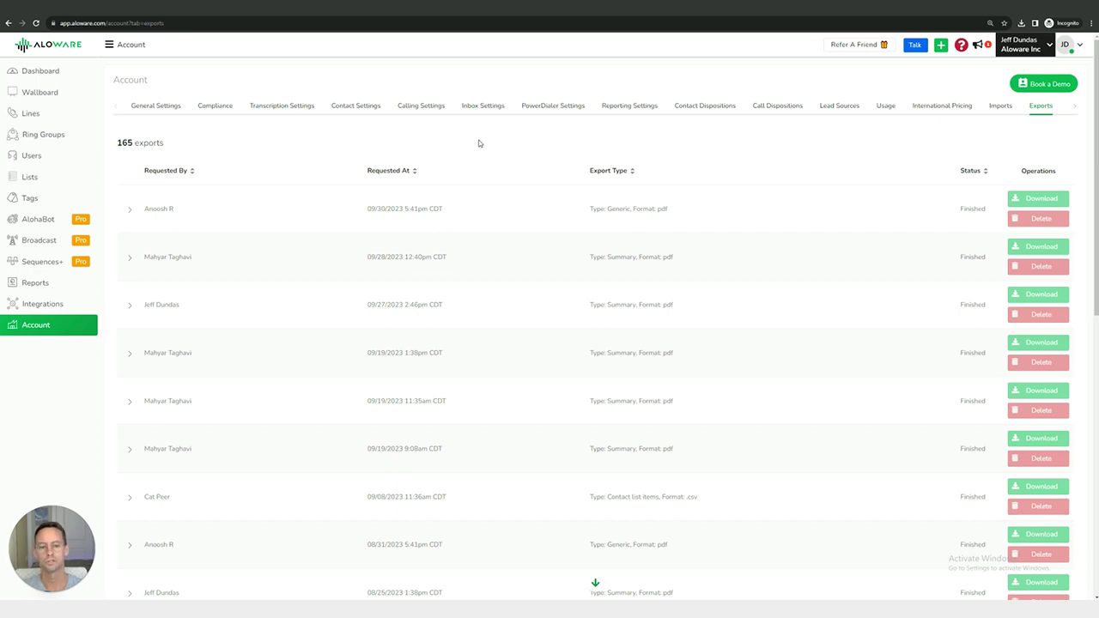
Review the account's call scripts for agents and its SMS templates
left_click(1075, 107)
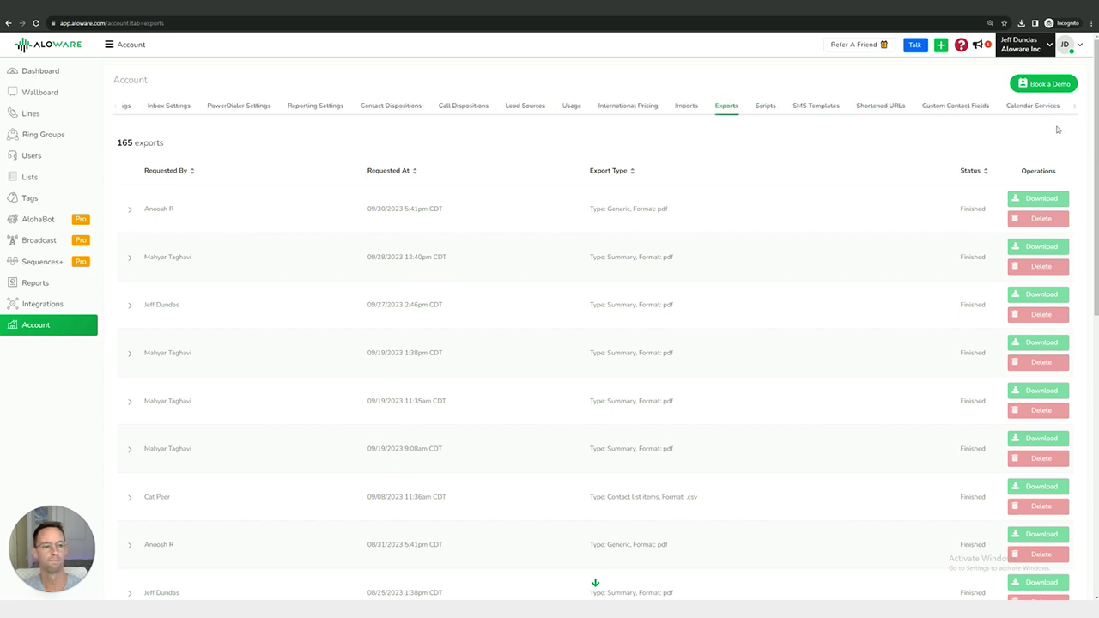
left_click(764, 107)
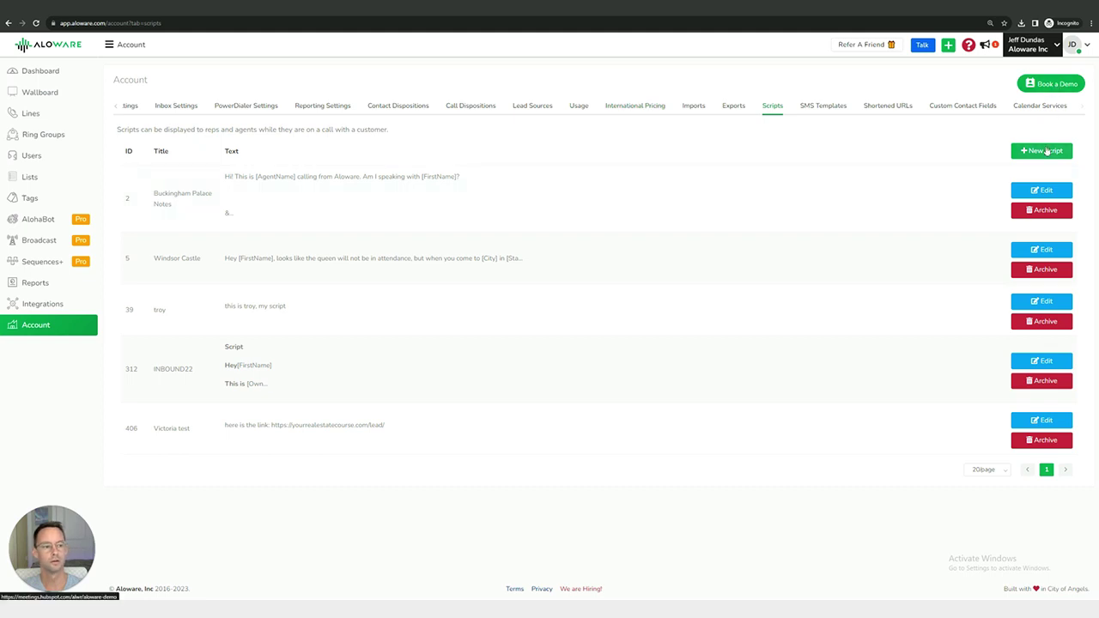
left_click(818, 108)
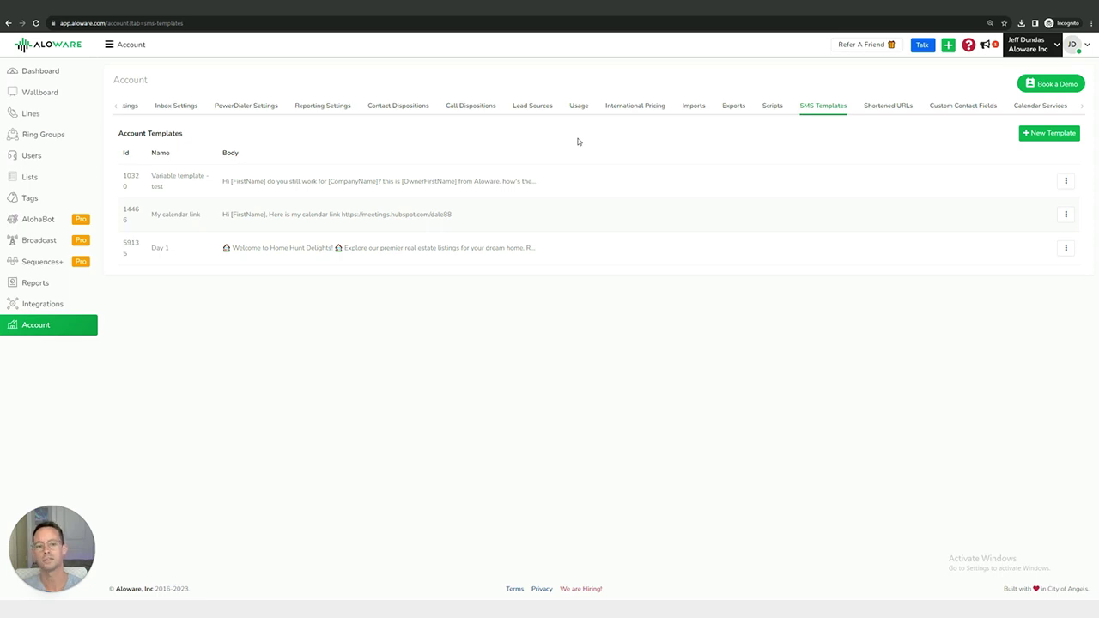
Open the shortened URLs section and examine the URL Shortener option and the list of generated links
left_click(883, 107)
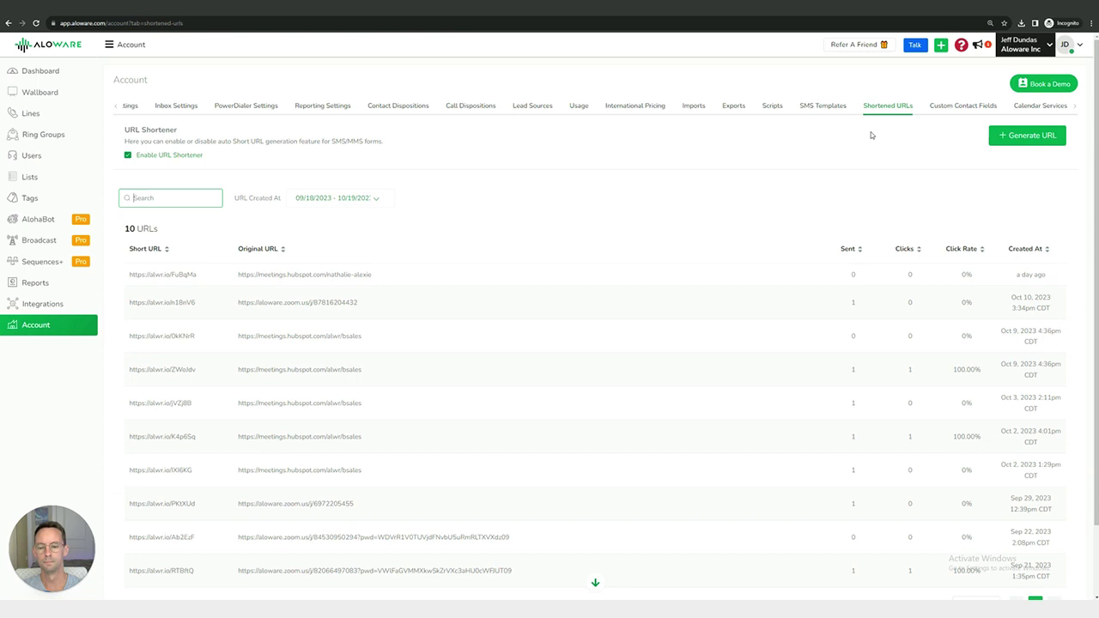
scroll(368, 227, "down", 1)
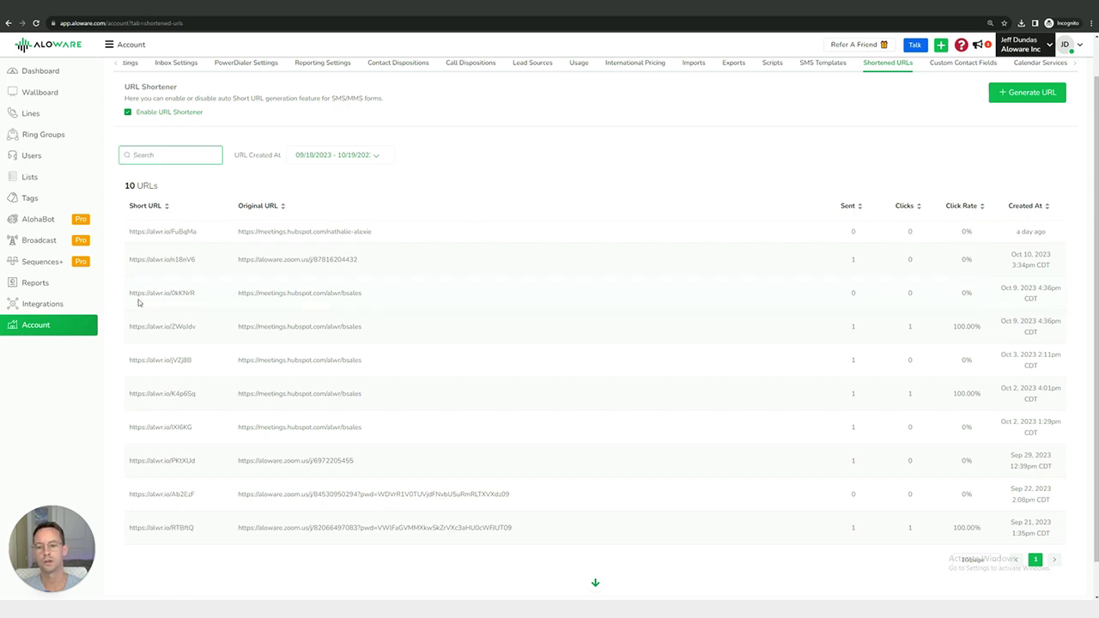
scroll(590, 201, "up", 1)
Review the custom contact fields and the calendar services, and reopen the main account page
left_click(970, 105)
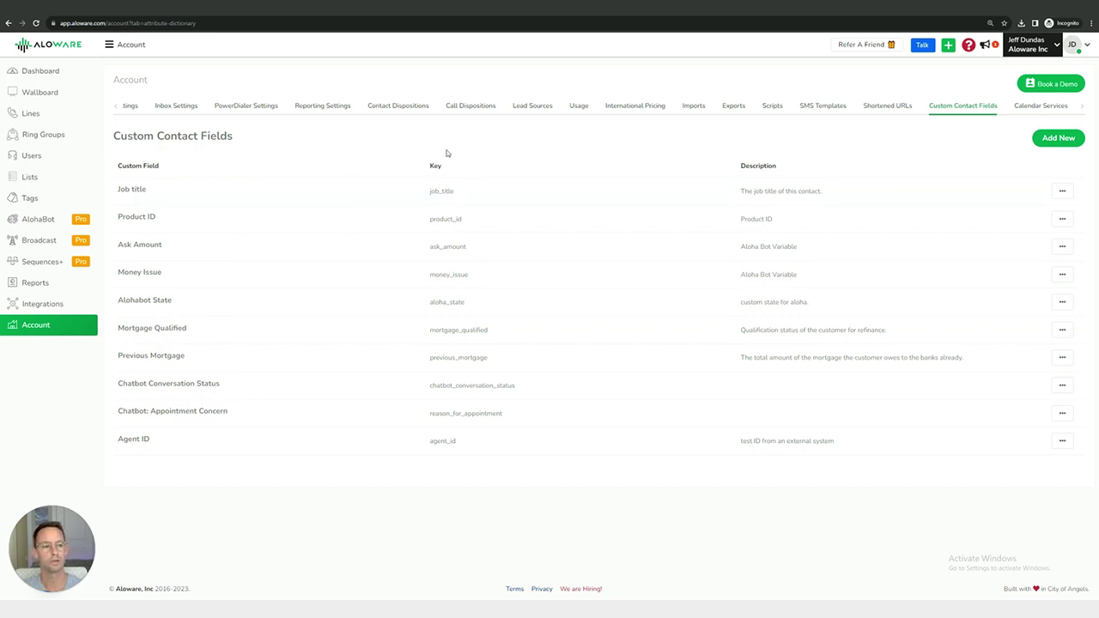
left_click(1047, 108)
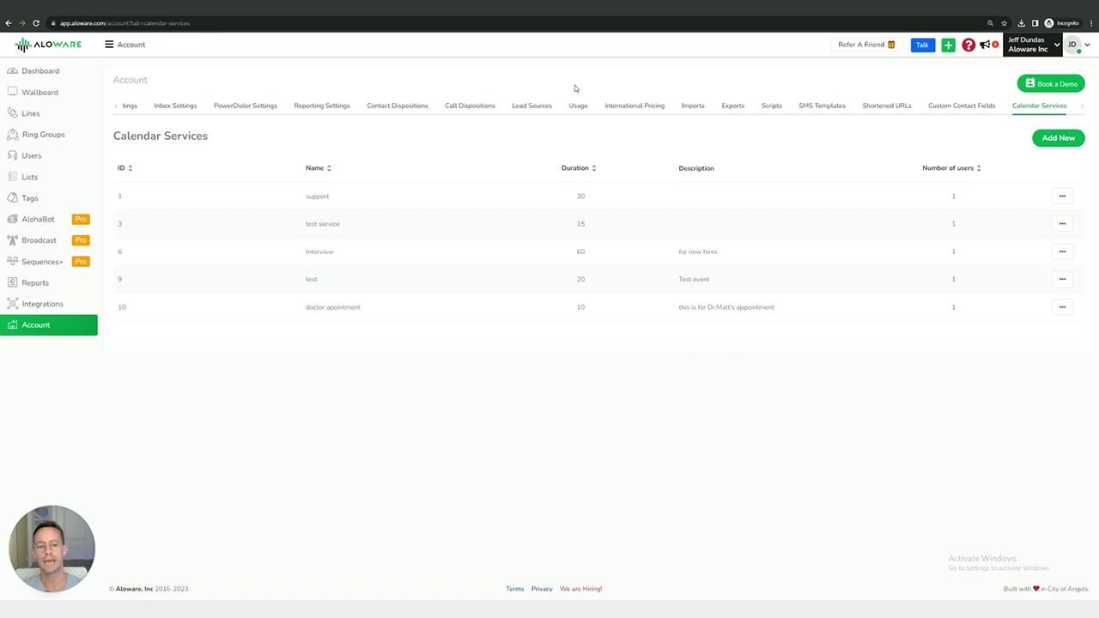
left_click(39, 329)
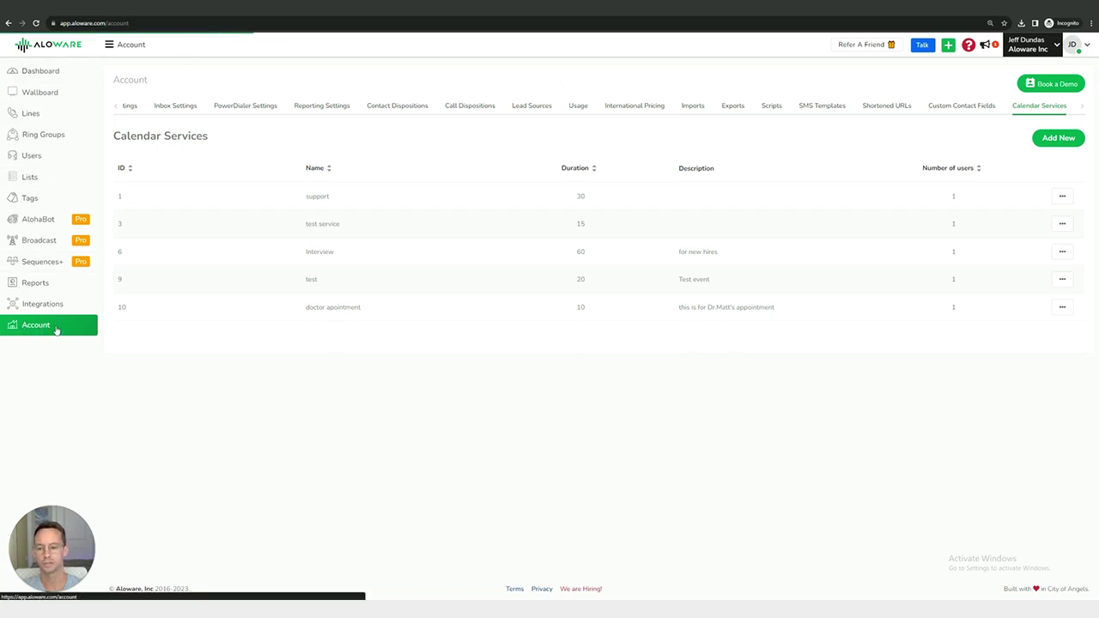